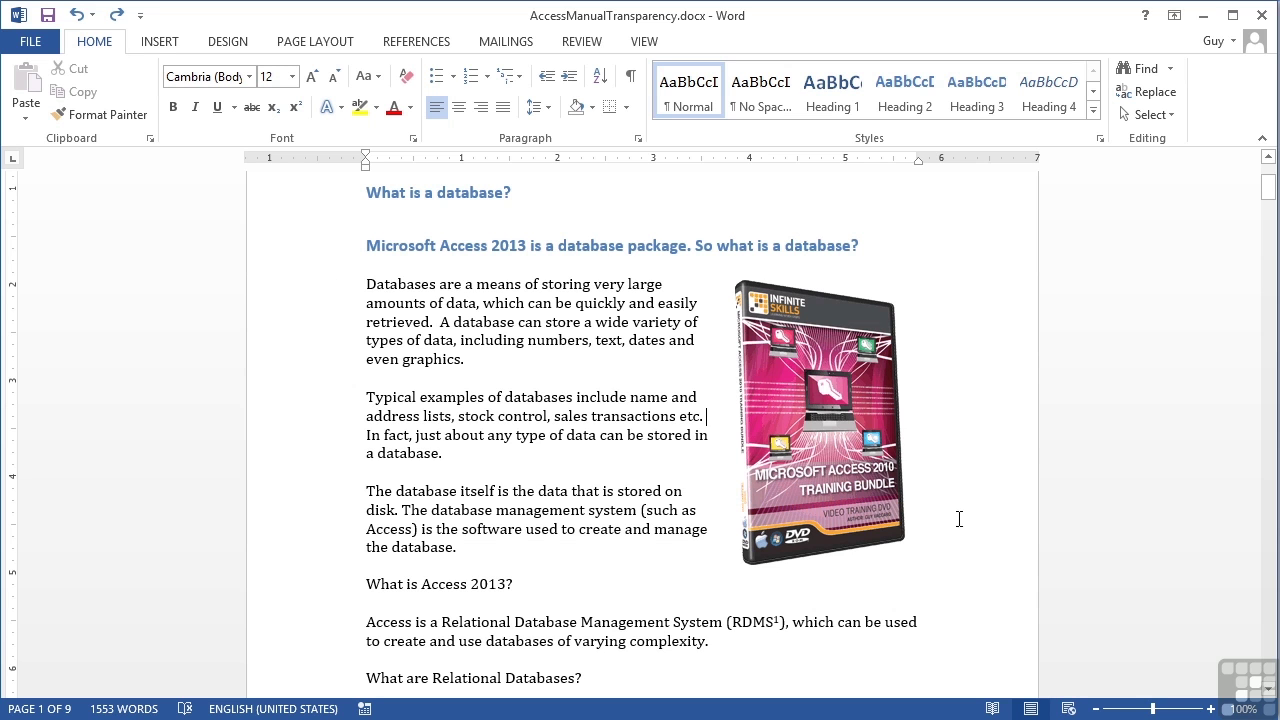
# - Select the DVD box picture beside the opening database paragraphs
pyautogui.click(830, 428)
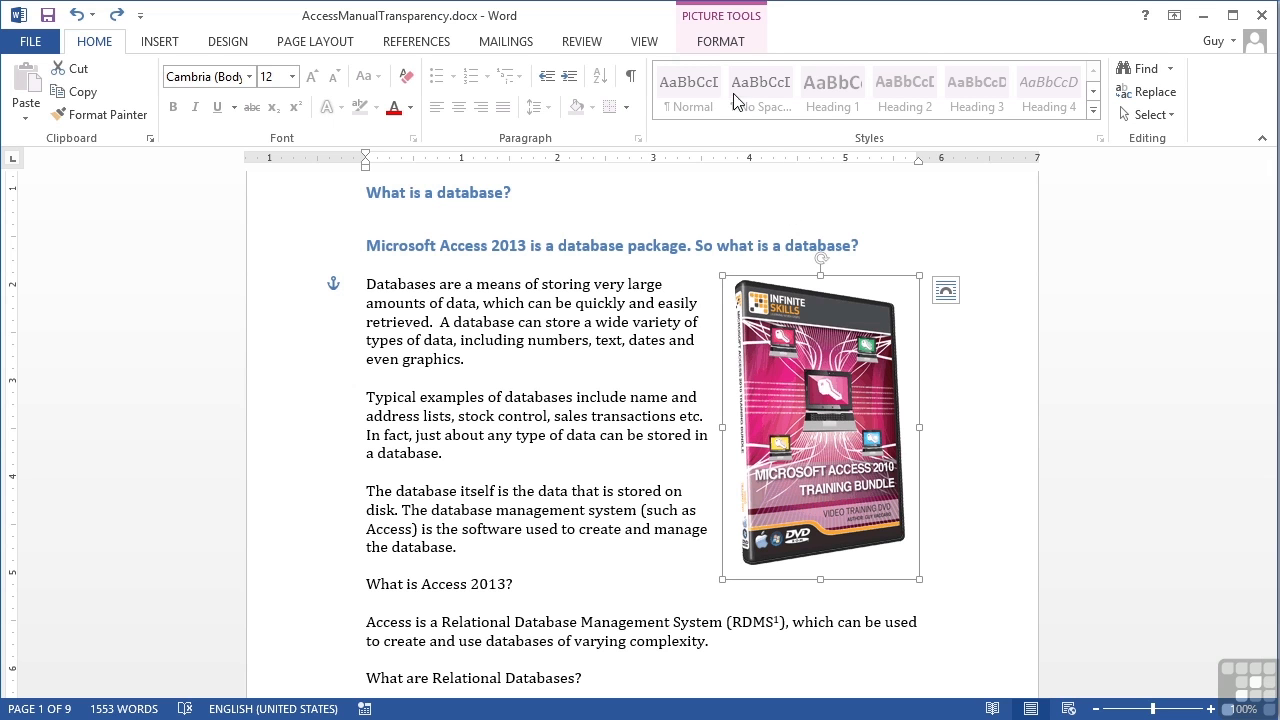
pyautogui.click(716, 45)
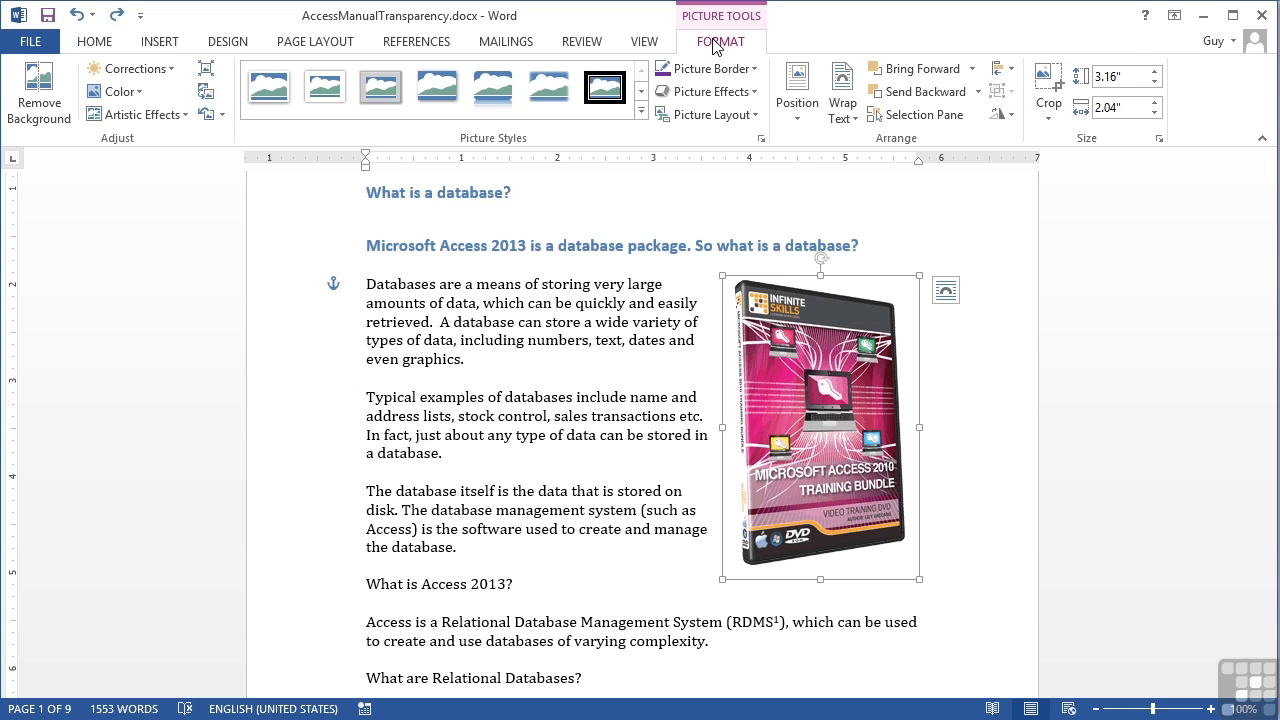
pyautogui.click(752, 97)
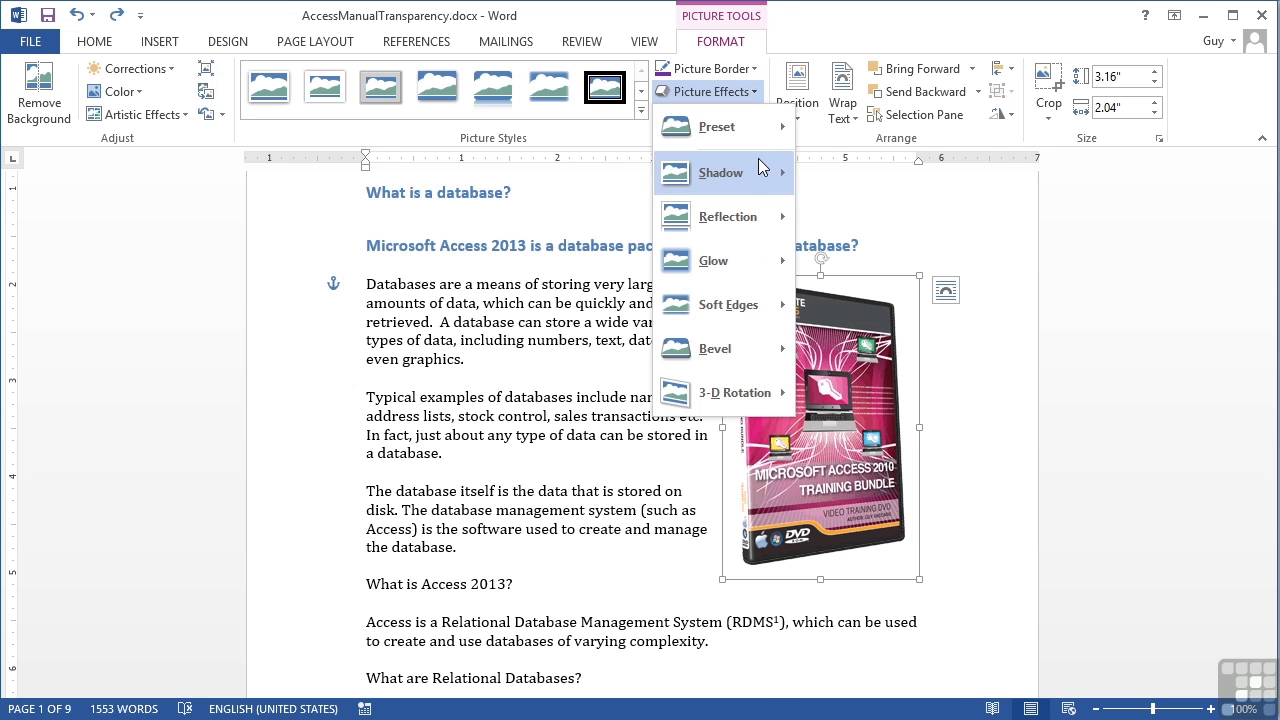
pyautogui.moveTo(758, 160)
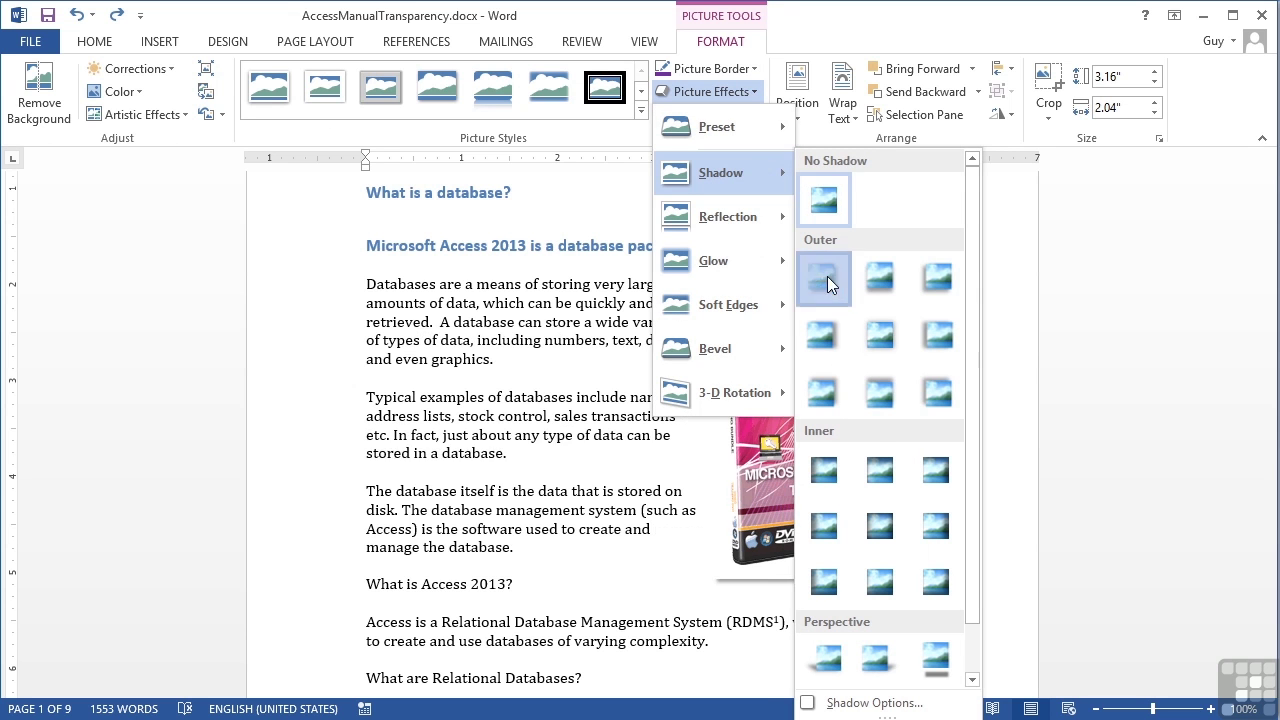
pyautogui.click(827, 276)
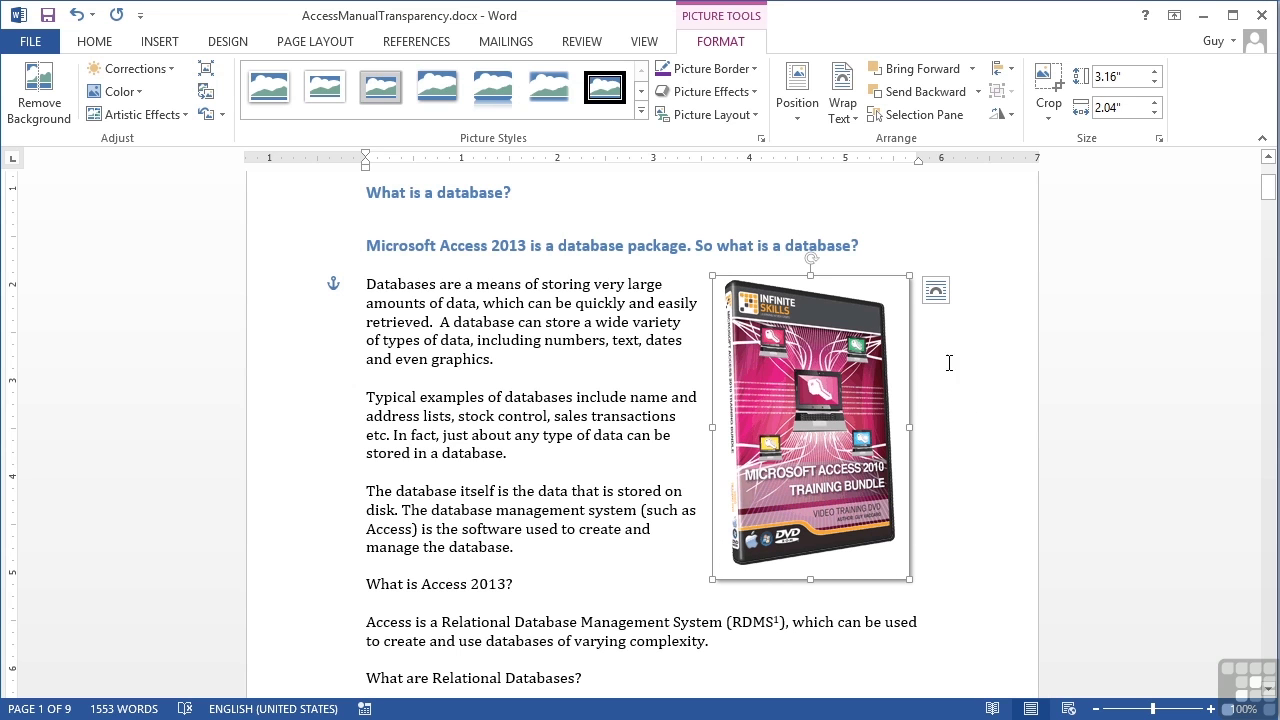
pyautogui.click(955, 466)
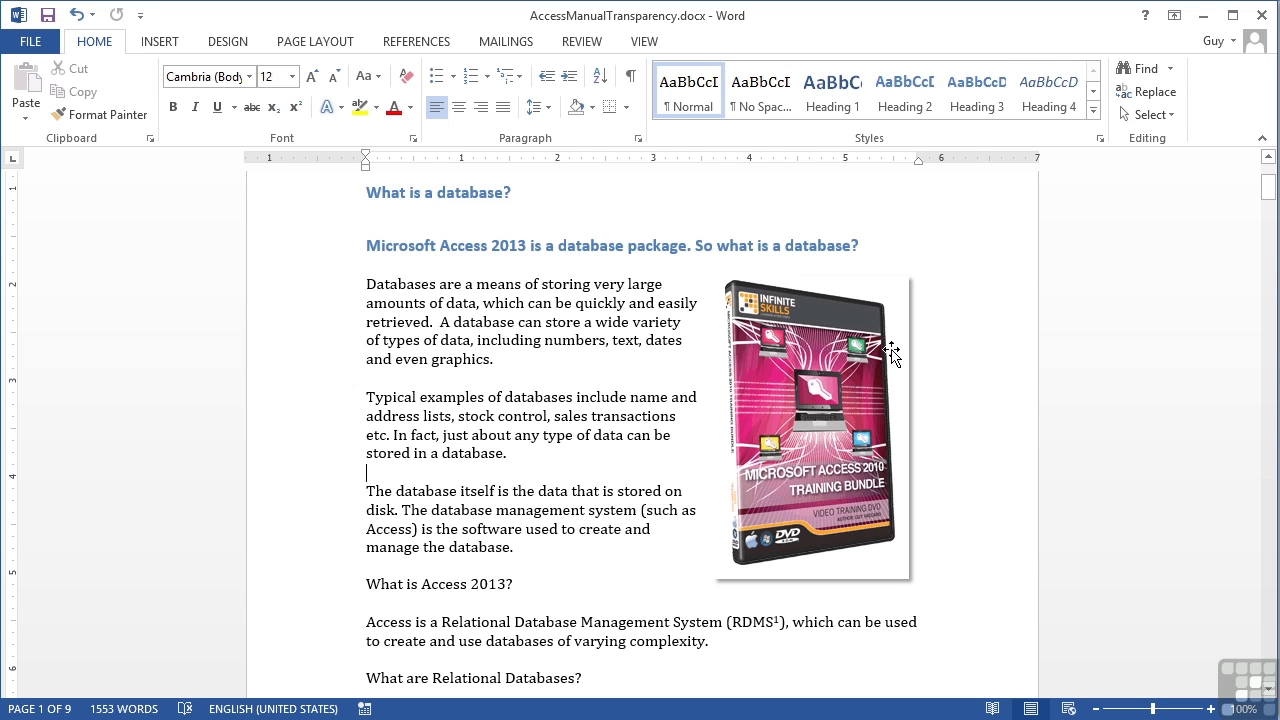
pyautogui.click(893, 401)
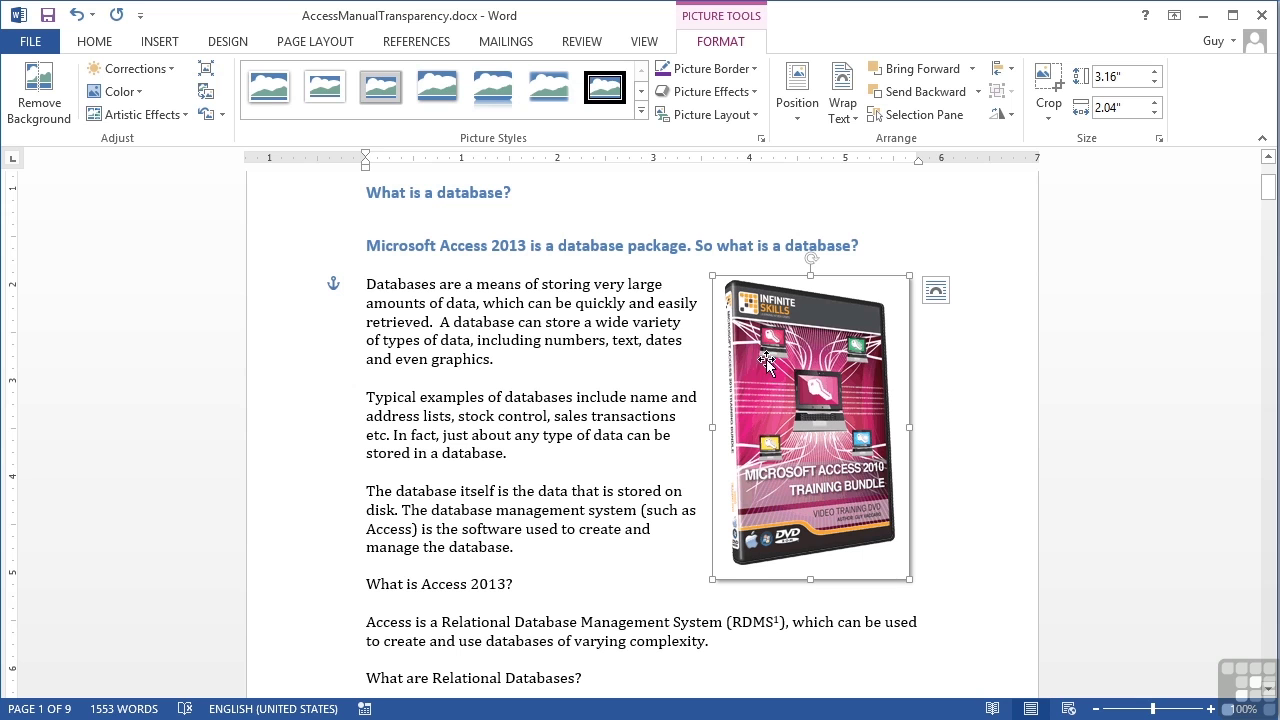
pyautogui.click(75, 16)
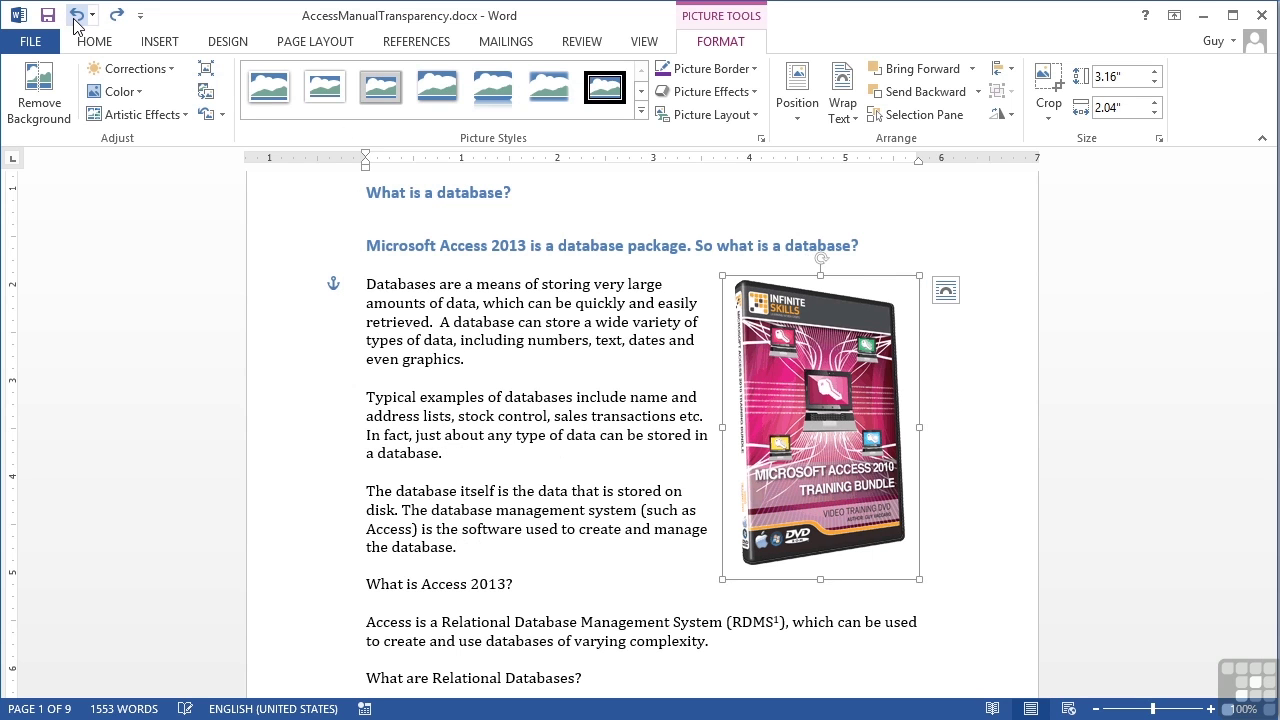
# - Start Remove Background and stretch the keep marquee to the DVD box's top, left, bottom and right edges
pyautogui.click(31, 104)
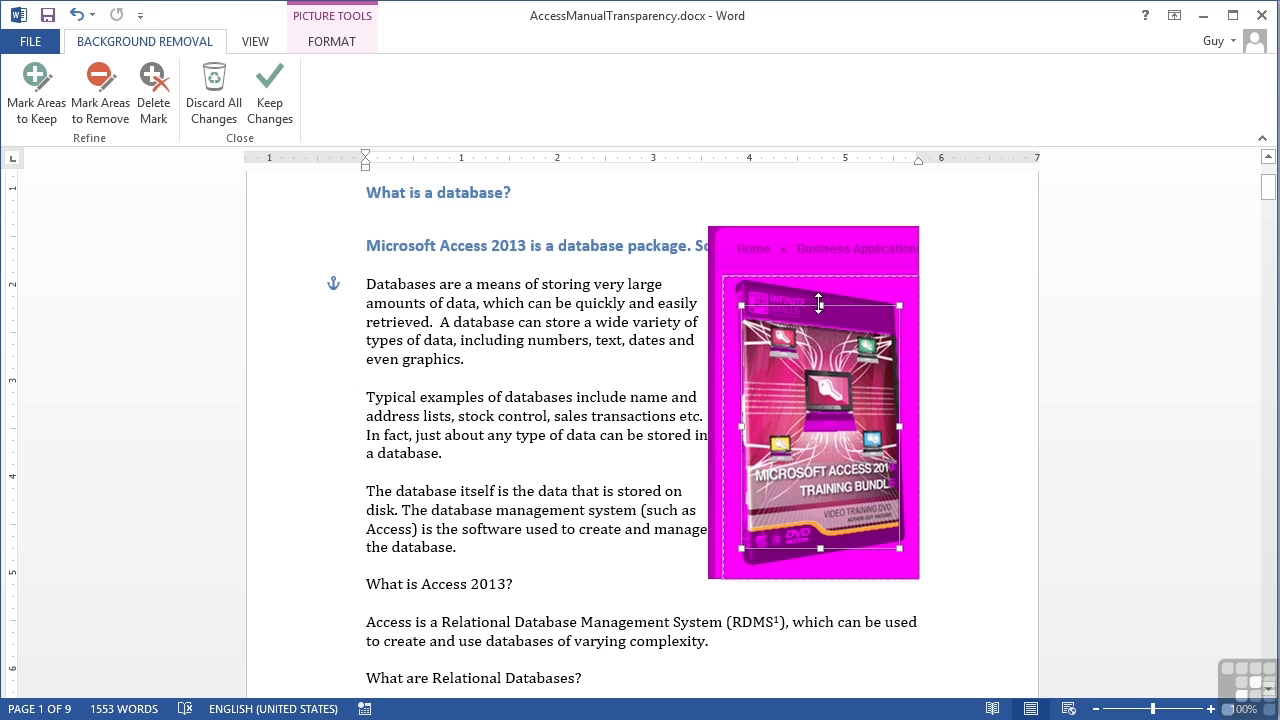
pyautogui.moveTo(819, 303); pyautogui.dragTo(818, 276)
pyautogui.moveTo(735, 410); pyautogui.dragTo(728, 410)
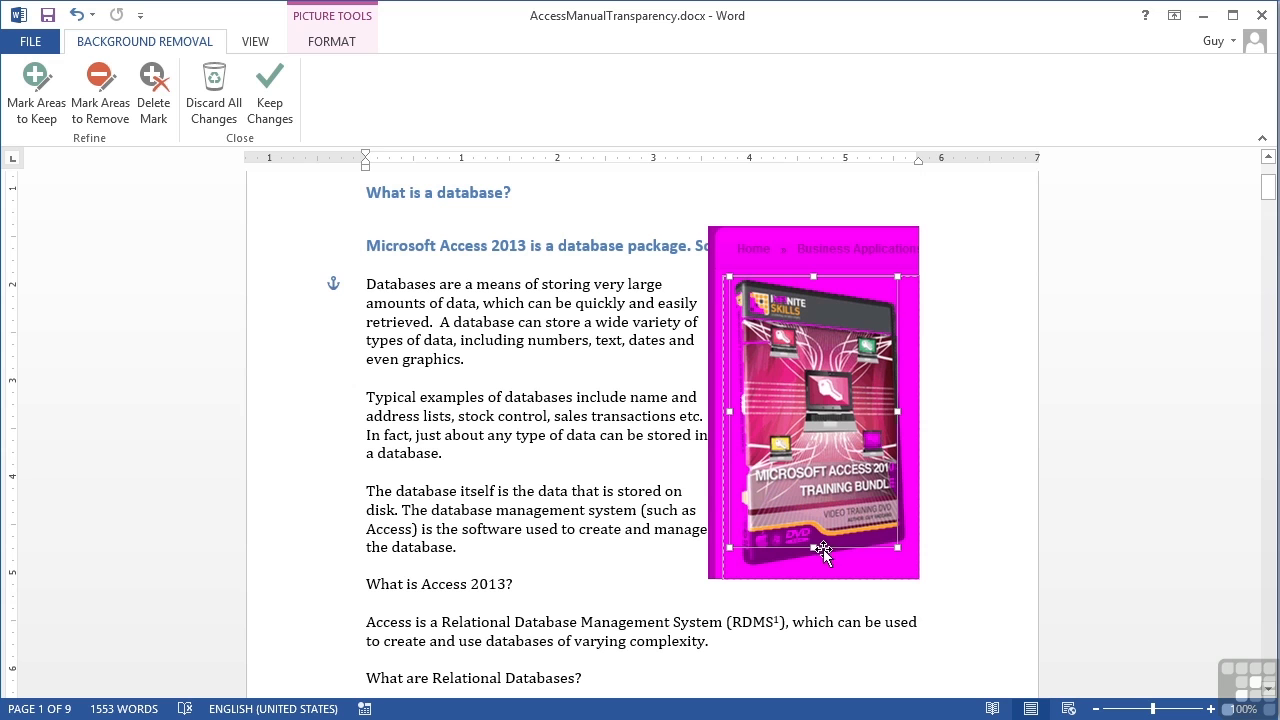
pyautogui.moveTo(813, 547); pyautogui.dragTo(813, 568)
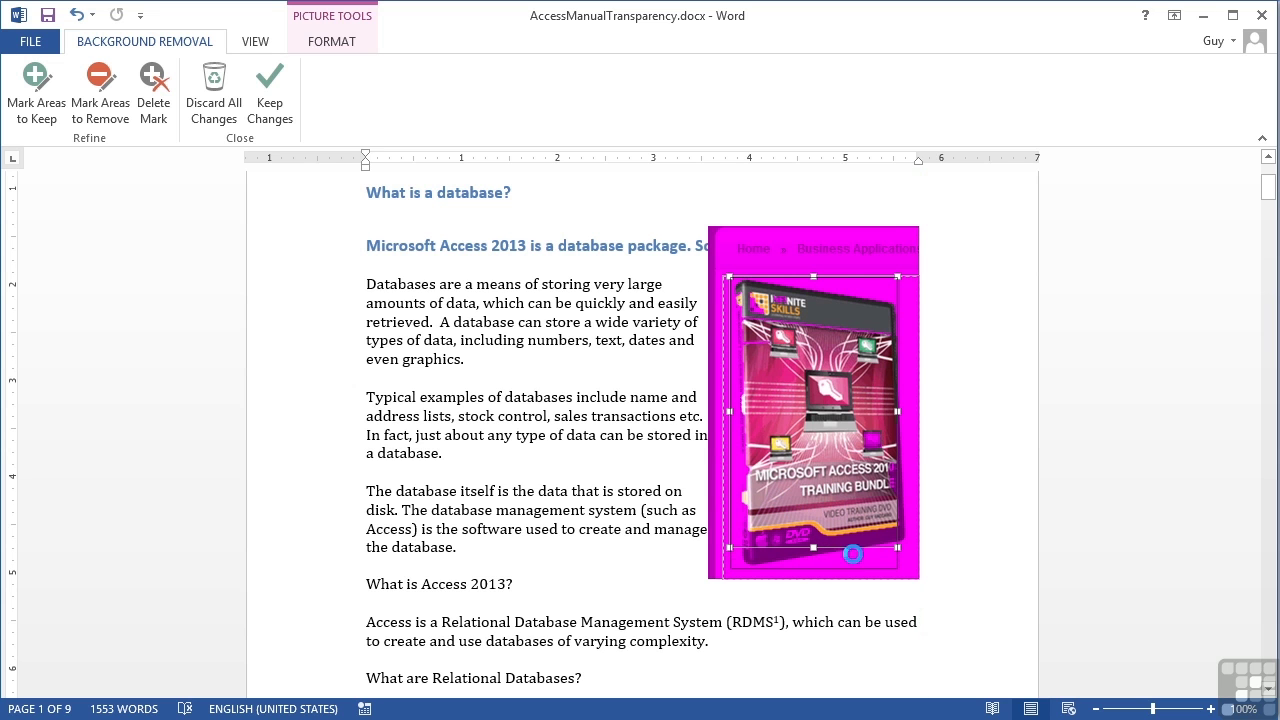
pyautogui.moveTo(897, 422); pyautogui.dragTo(911, 423)
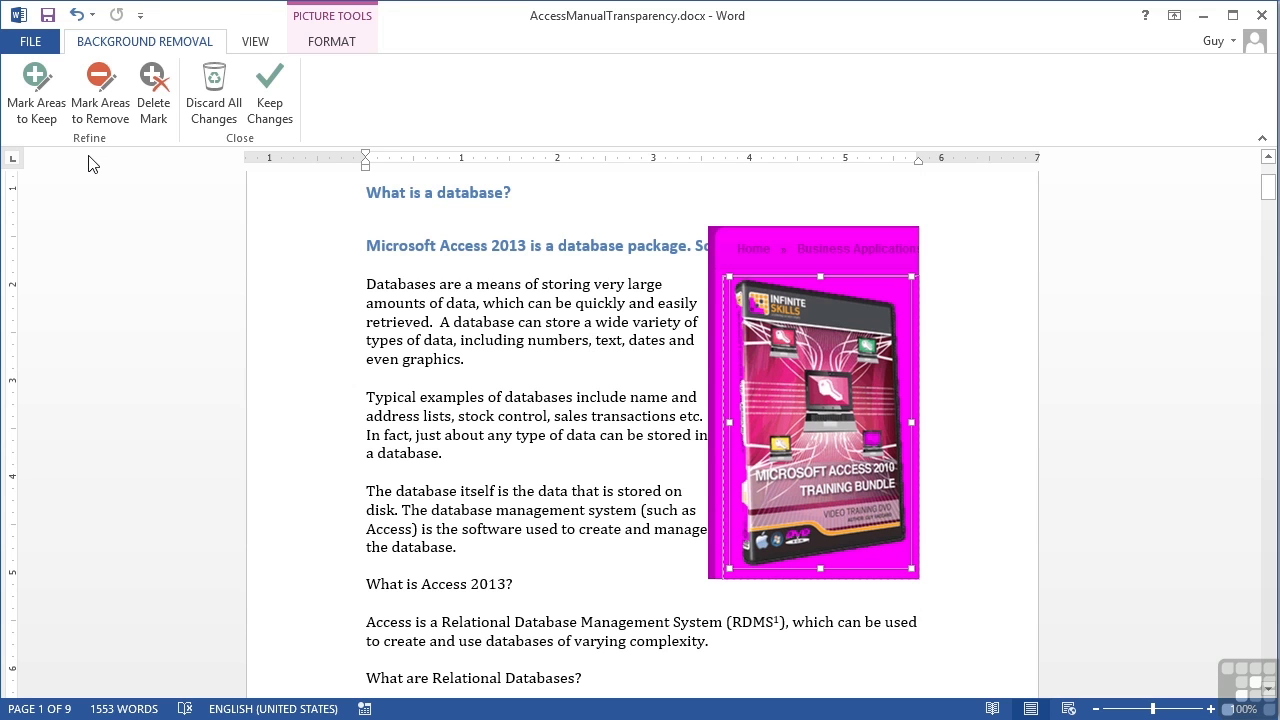
# - Mark the DVD box's left spine, top to bottom, as areas to keep
pyautogui.click(40, 95)
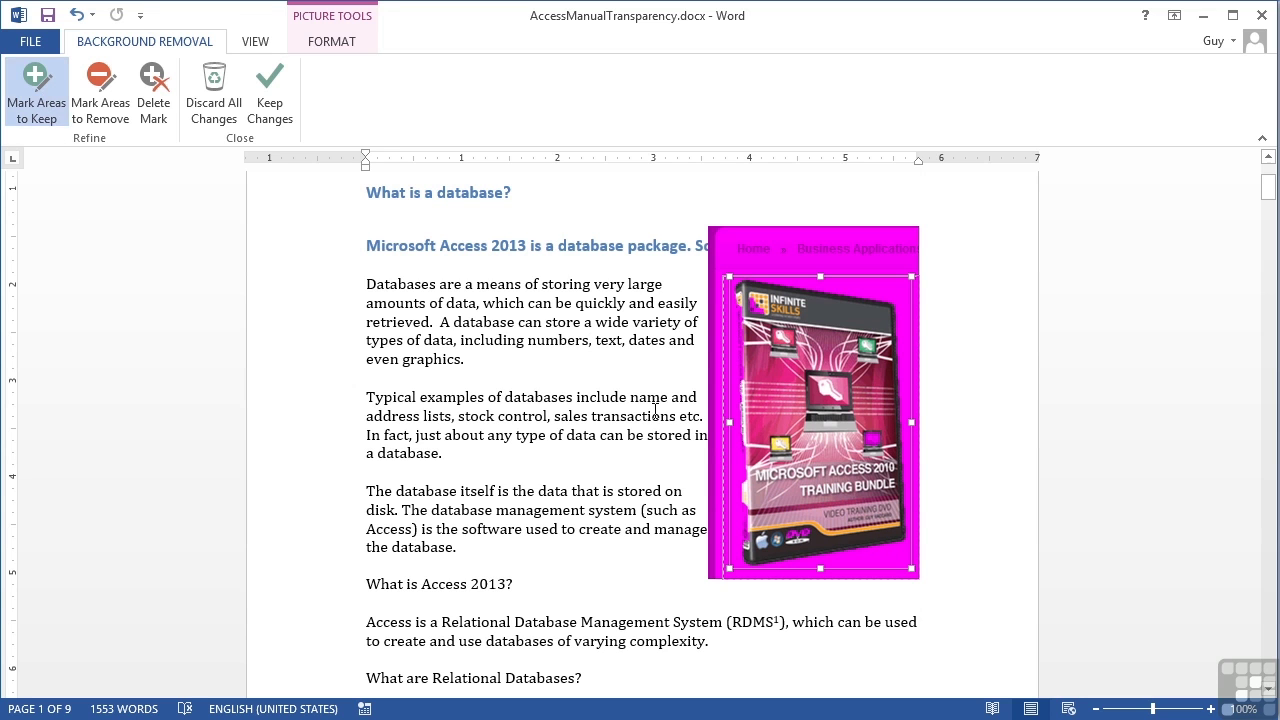
pyautogui.click(740, 344)
pyautogui.click(740, 312)
pyautogui.click(740, 362)
pyautogui.click(740, 400)
pyautogui.click(744, 452)
pyautogui.click(741, 463)
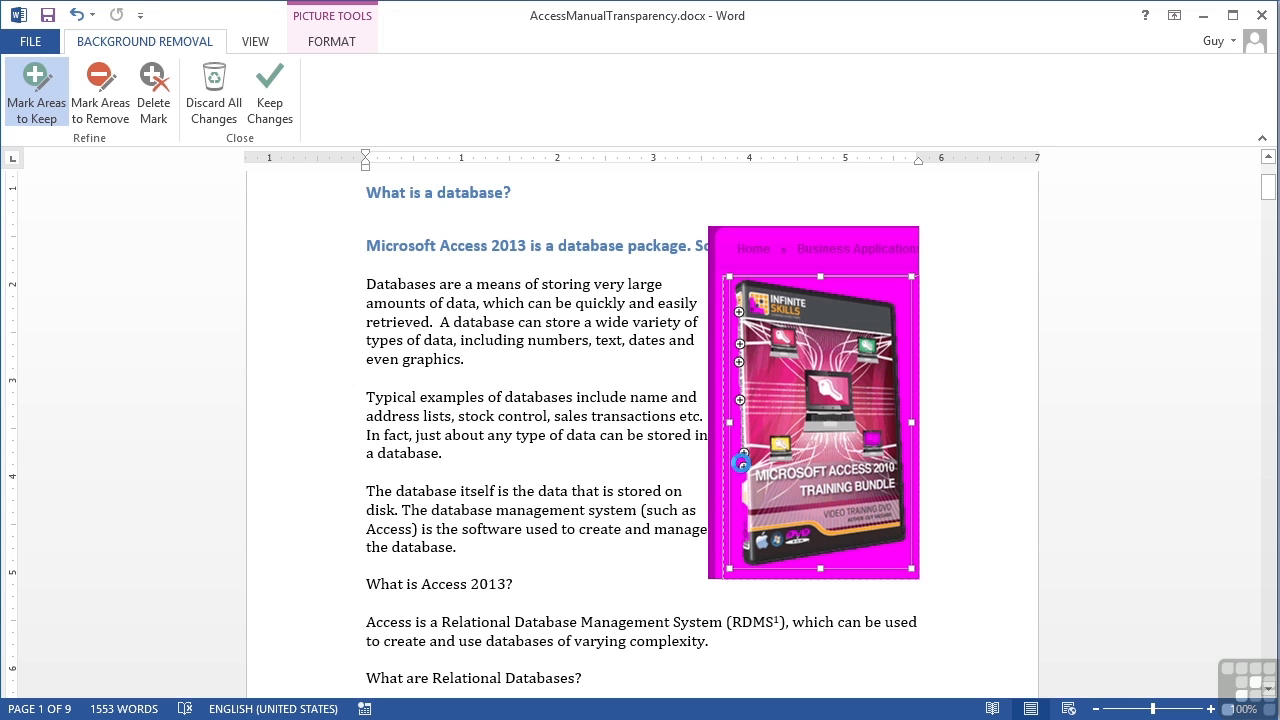
pyautogui.click(744, 518)
pyautogui.click(745, 532)
# - Mark the box's right side and top-left corner as areas to keep
pyautogui.click(873, 440)
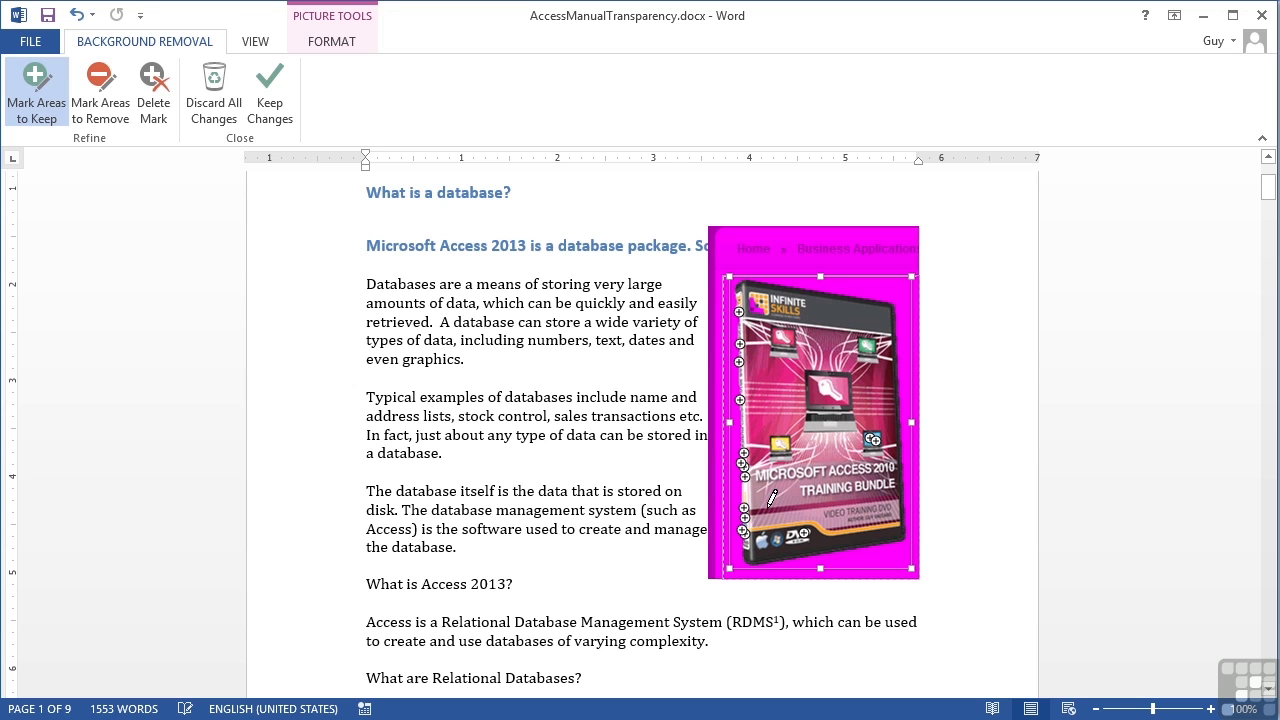
pyautogui.click(55, 125)
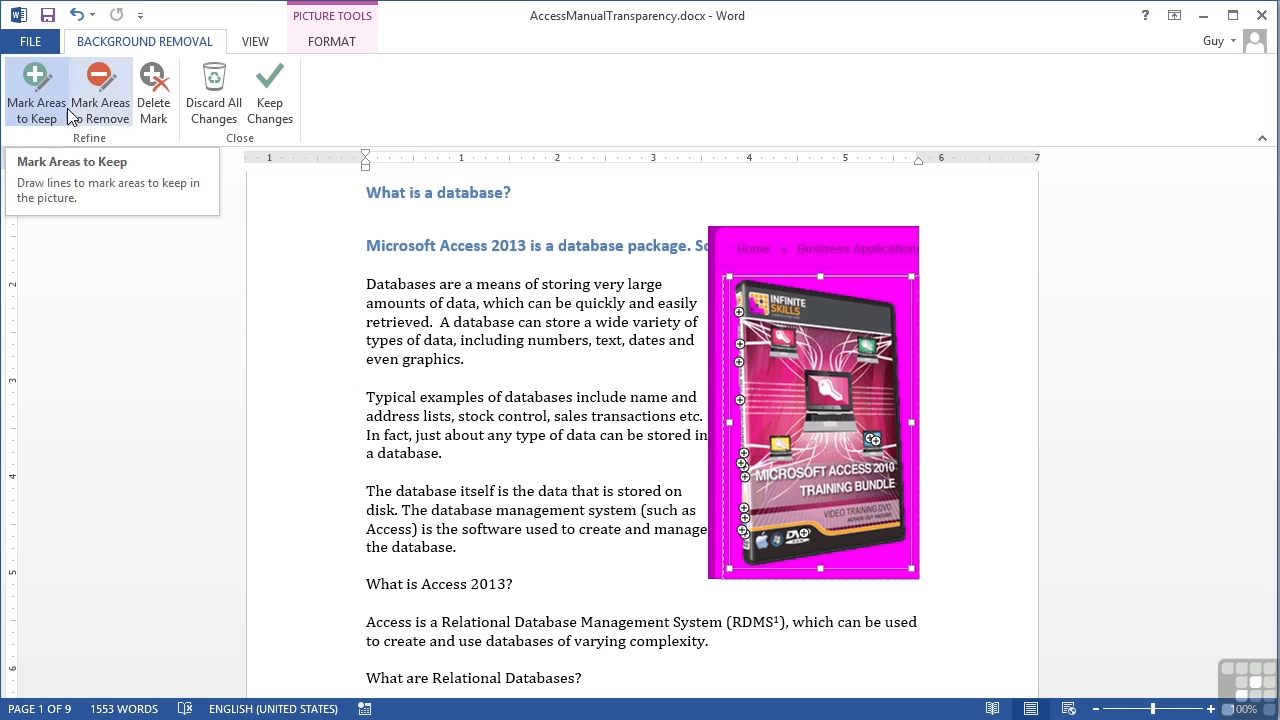
pyautogui.click(757, 310)
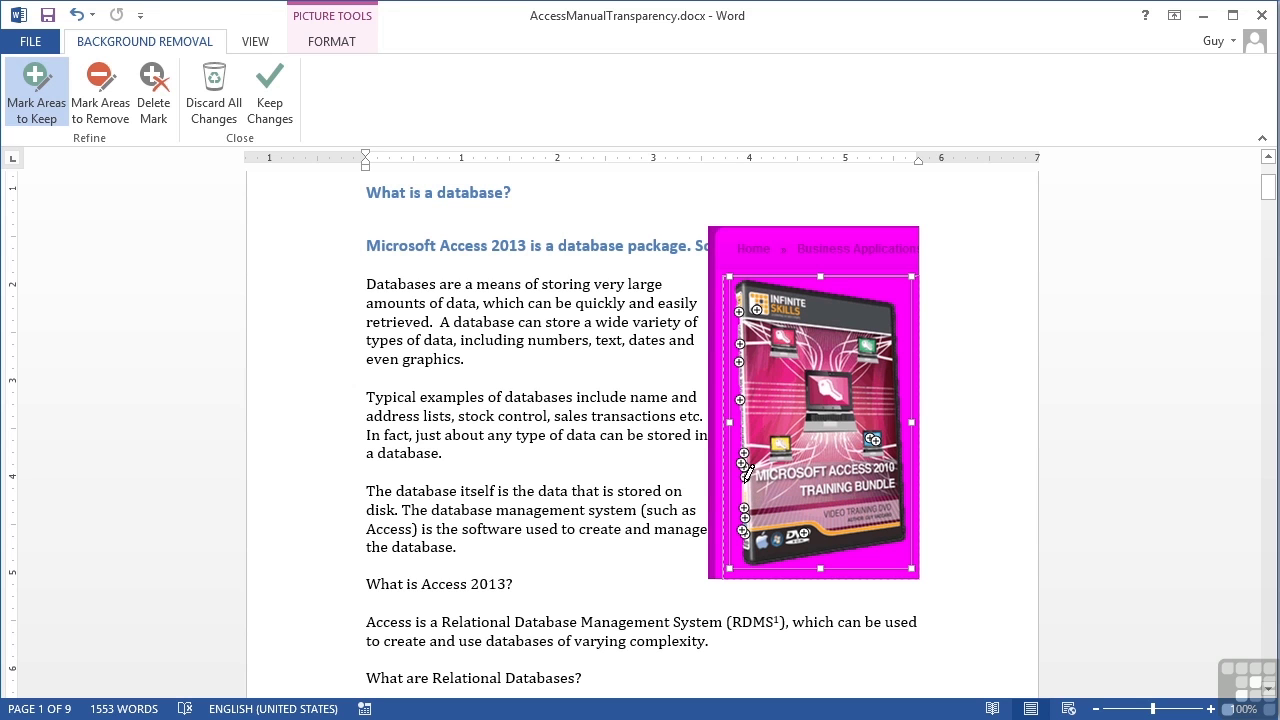
# - Keep the background removal changes and apply the first Outer drop shadow preset
pyautogui.click(259, 85)
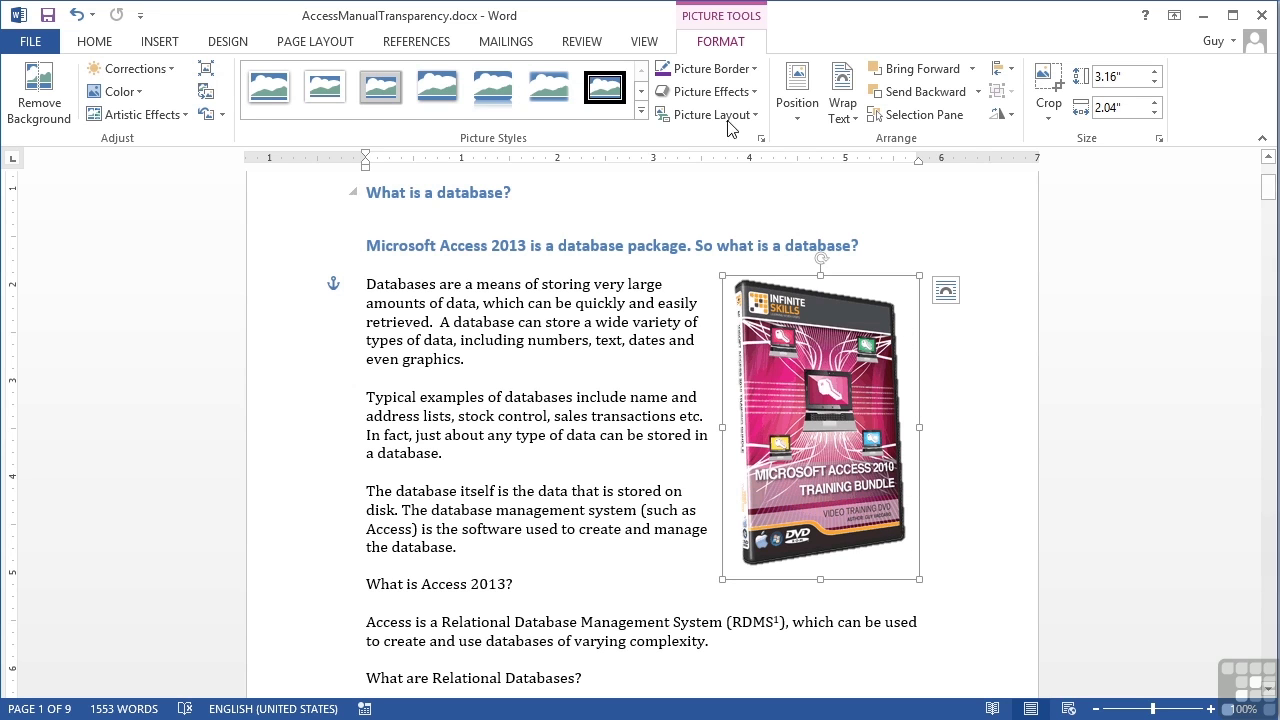
pyautogui.click(752, 93)
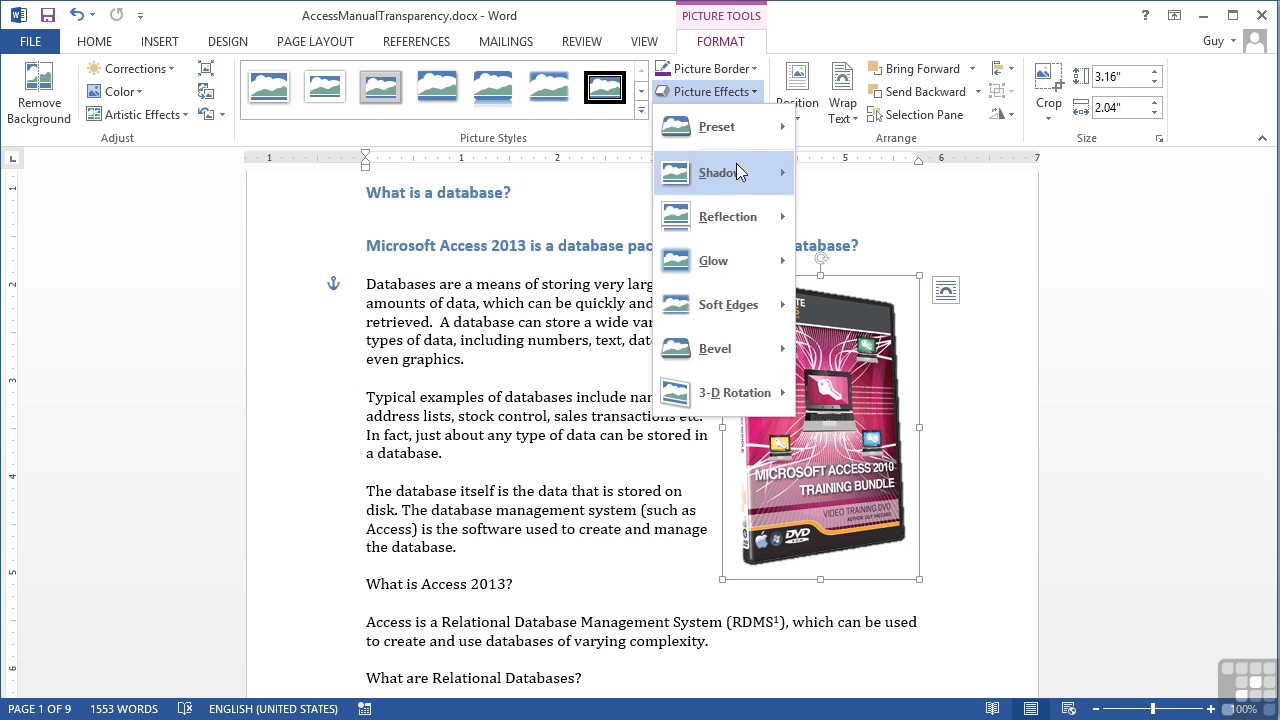
pyautogui.moveTo(740, 178)
pyautogui.click(837, 272)
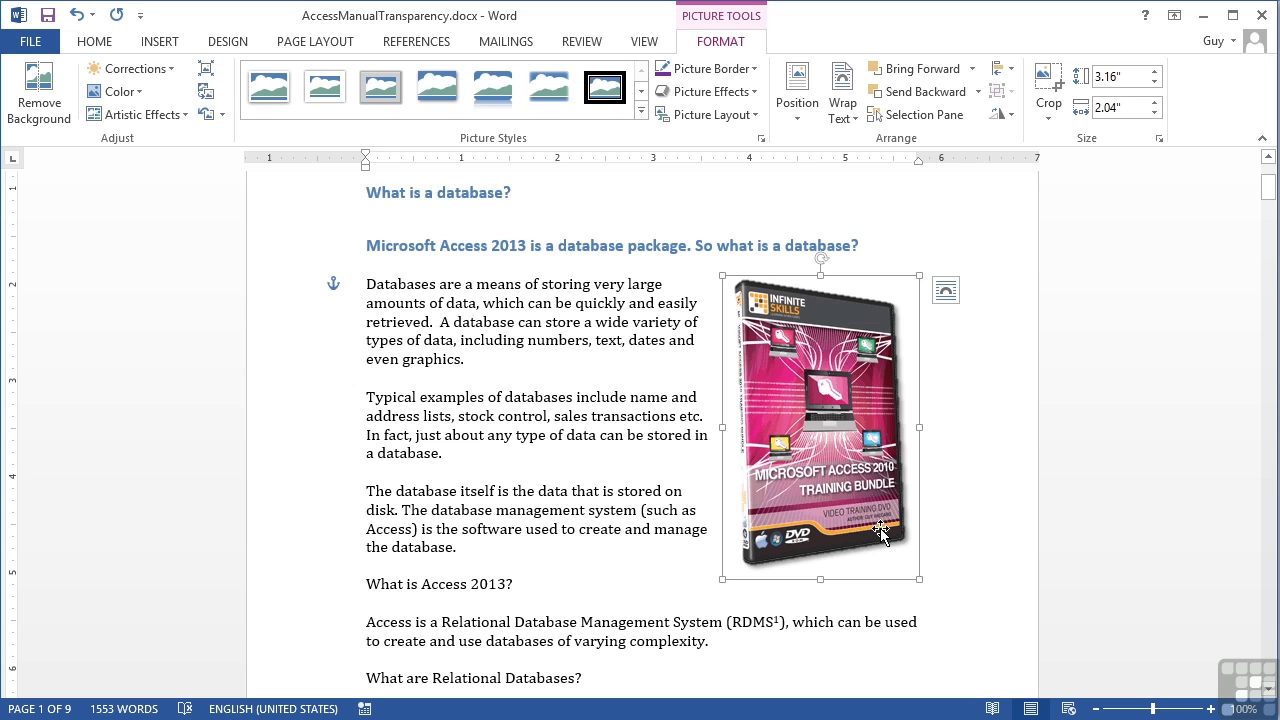
# - Bring up Shadow Options, showing 60% transparency, 4 pt blur, 45° angle and 3 pt distance
pyautogui.click(748, 93)
pyautogui.moveTo(750, 170)
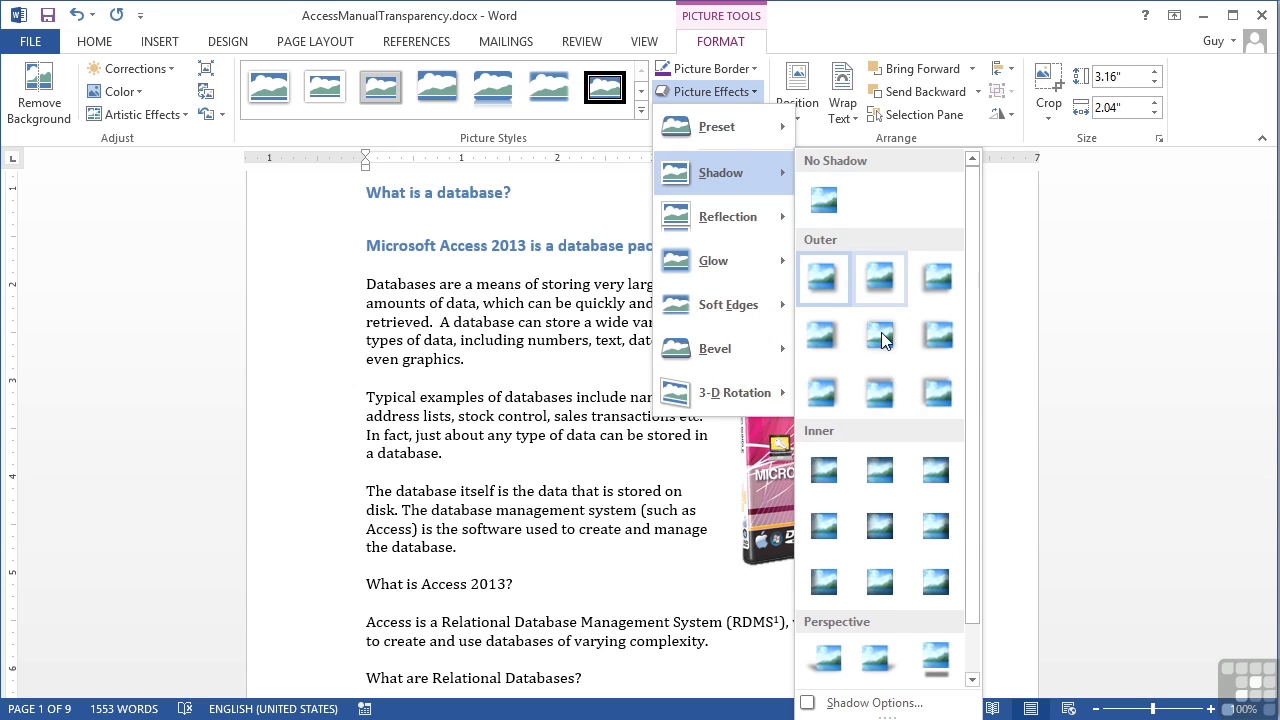
pyautogui.click(890, 703)
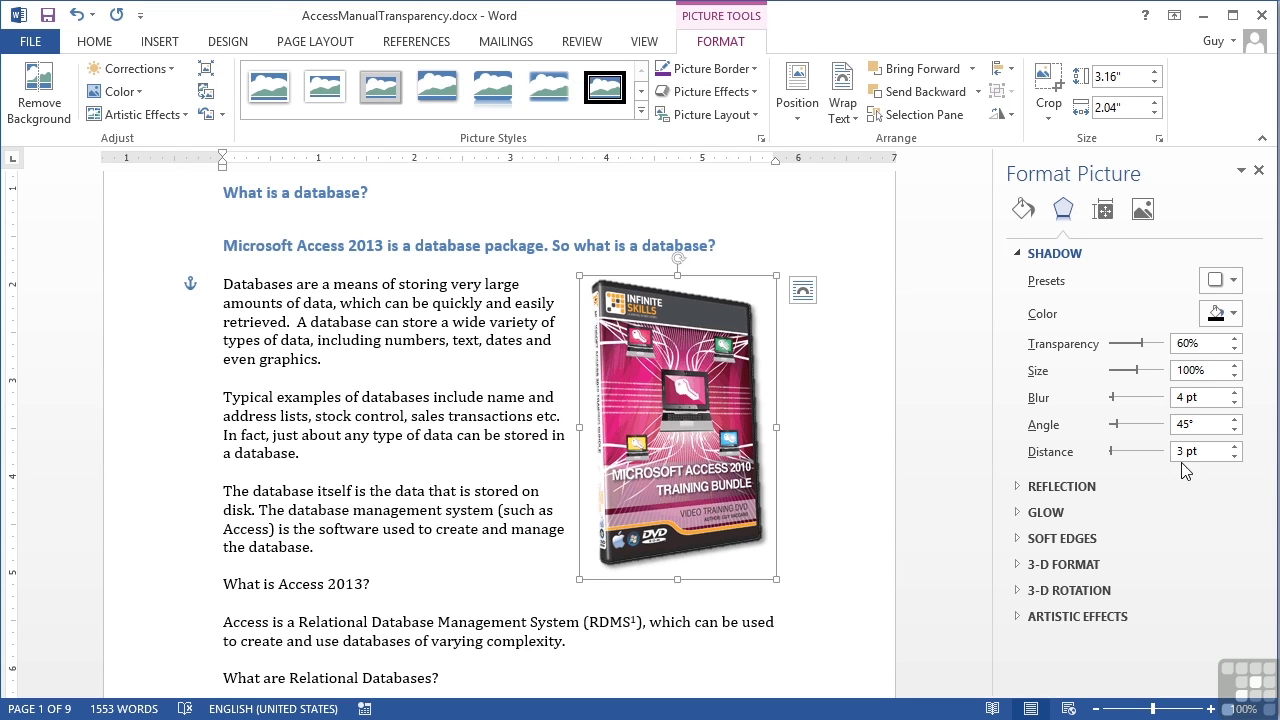
# - Set the shadow to 66% transparency and 8 pt distance, then close the pane and deselect
pyautogui.click(1236, 447)
pyautogui.click(1236, 447)
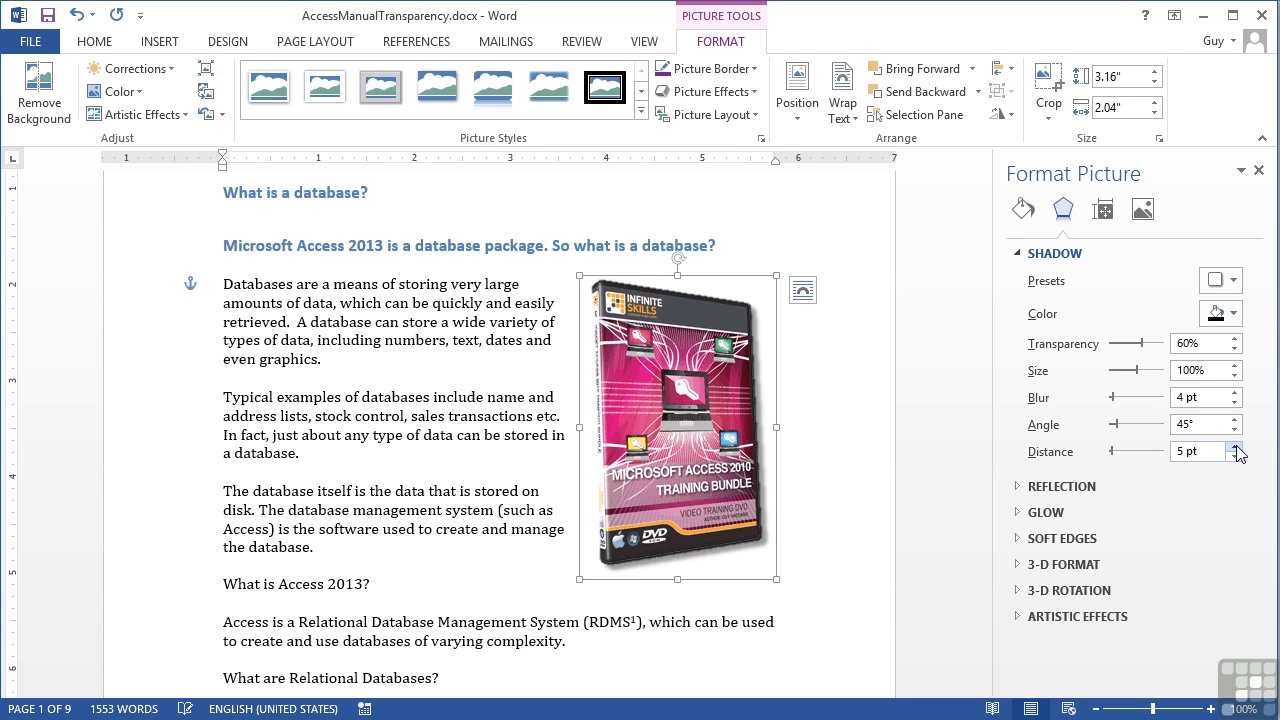
pyautogui.click(1236, 447)
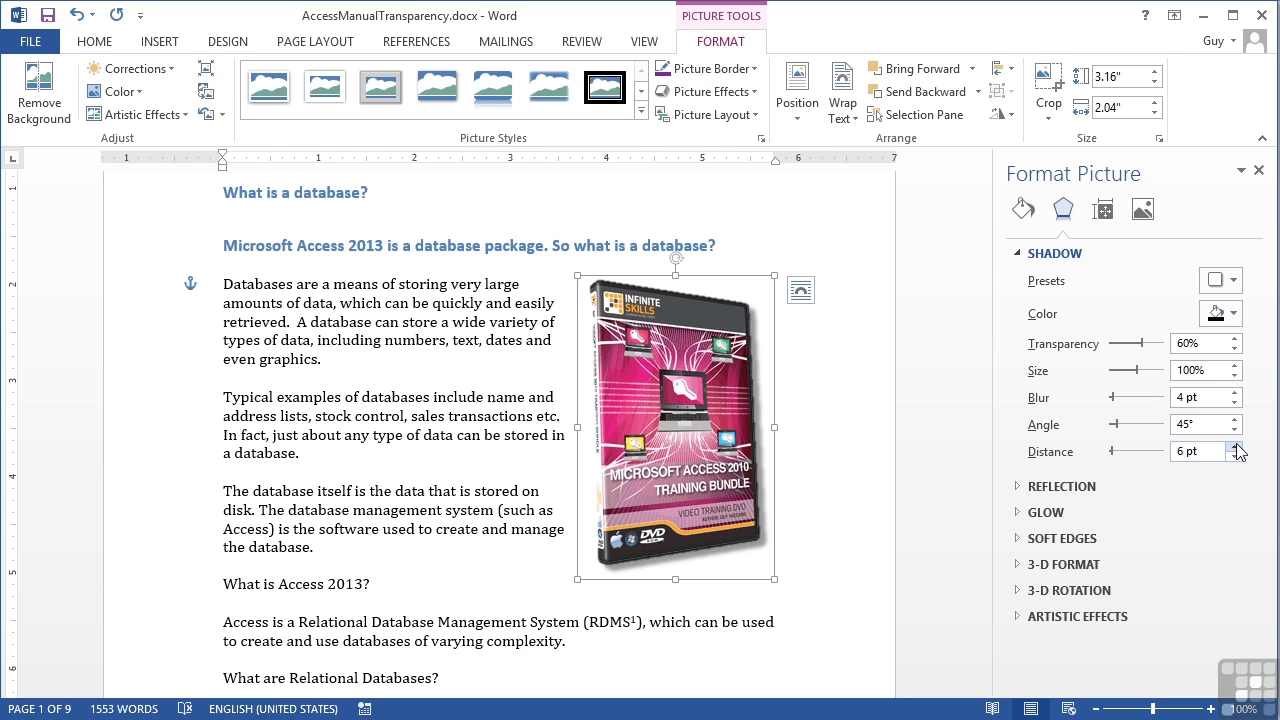
pyautogui.click(1236, 342)
pyautogui.click(1236, 342)
pyautogui.click(1236, 342)
pyautogui.click(1236, 342)
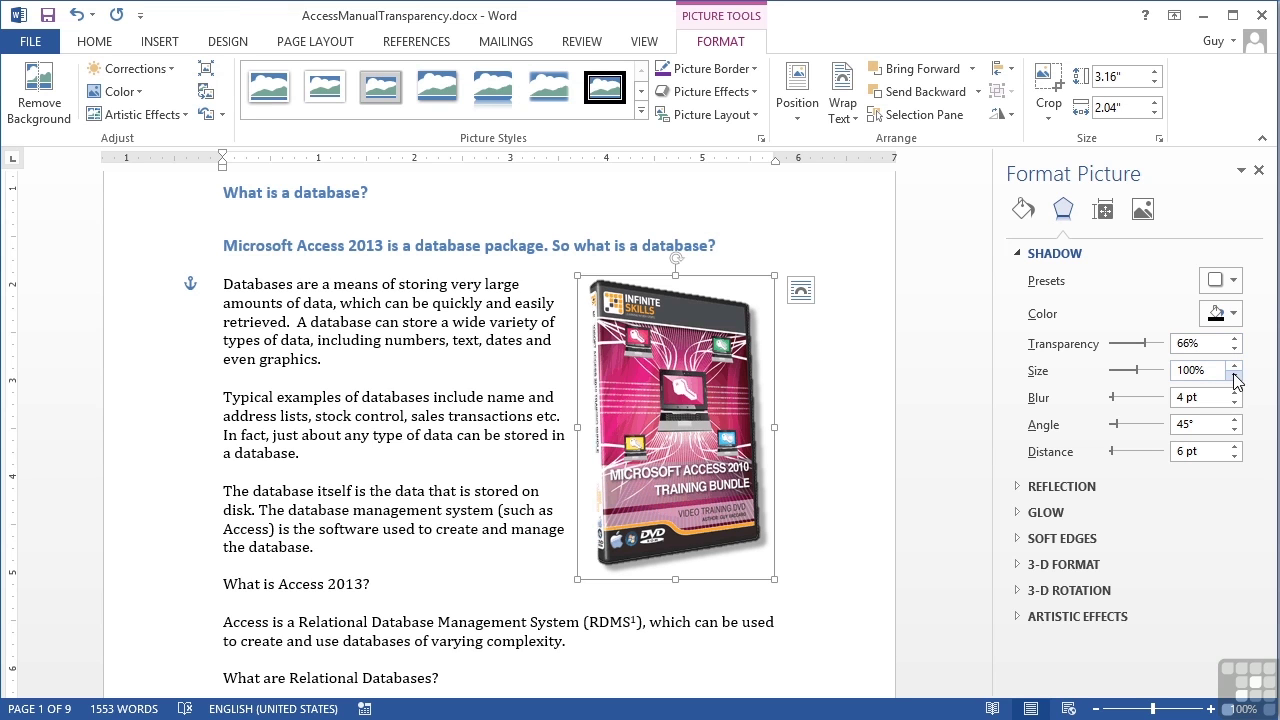
pyautogui.click(1235, 447)
pyautogui.click(1235, 447)
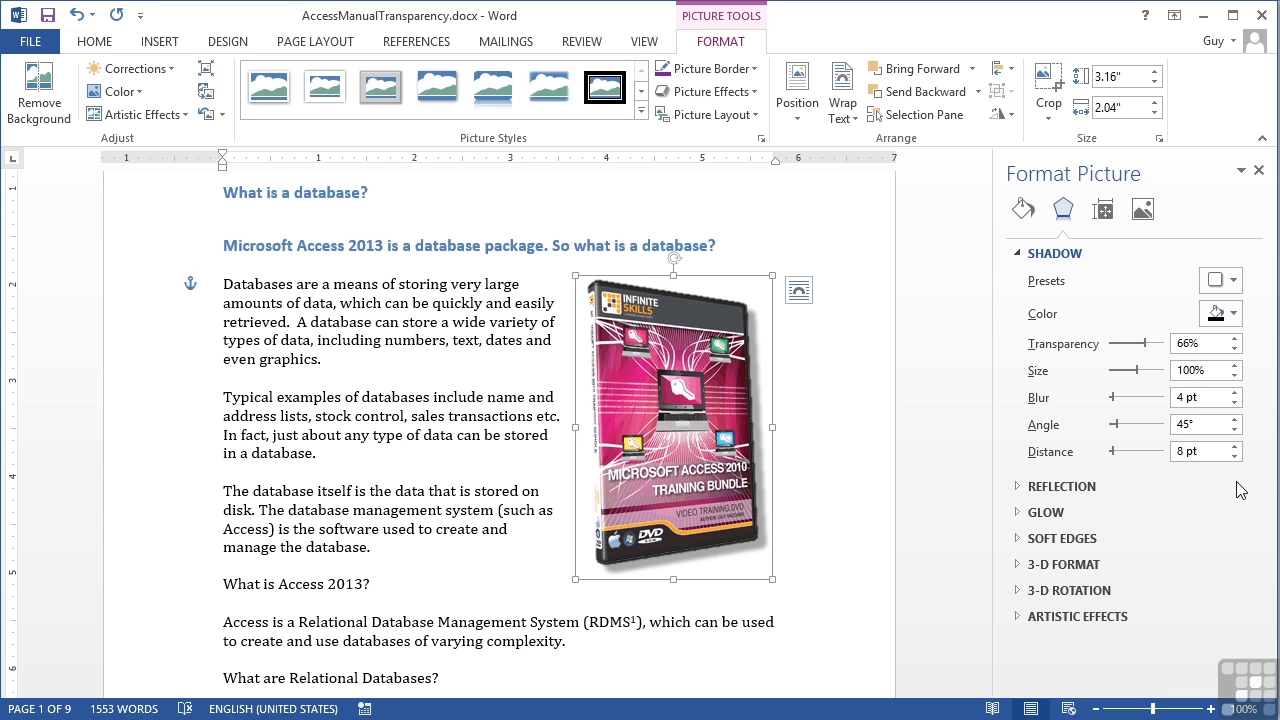
pyautogui.click(1259, 170)
pyautogui.click(976, 405)
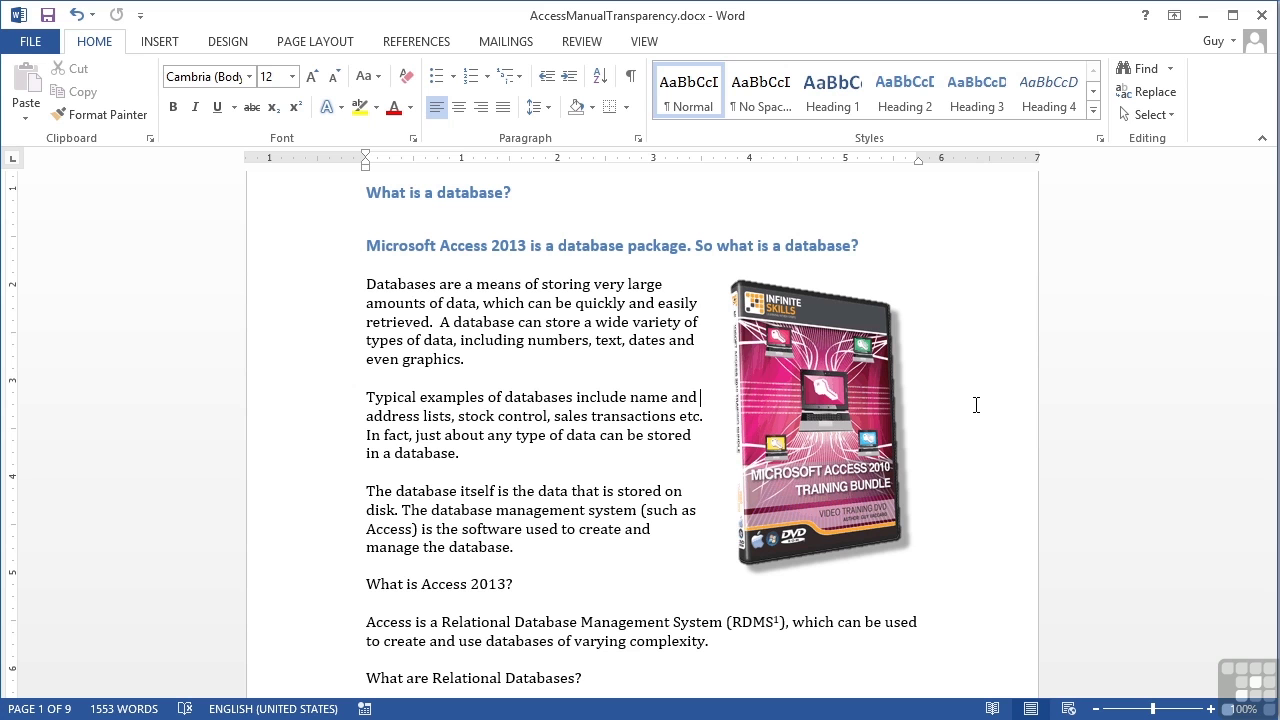
pyautogui.click(812, 414)
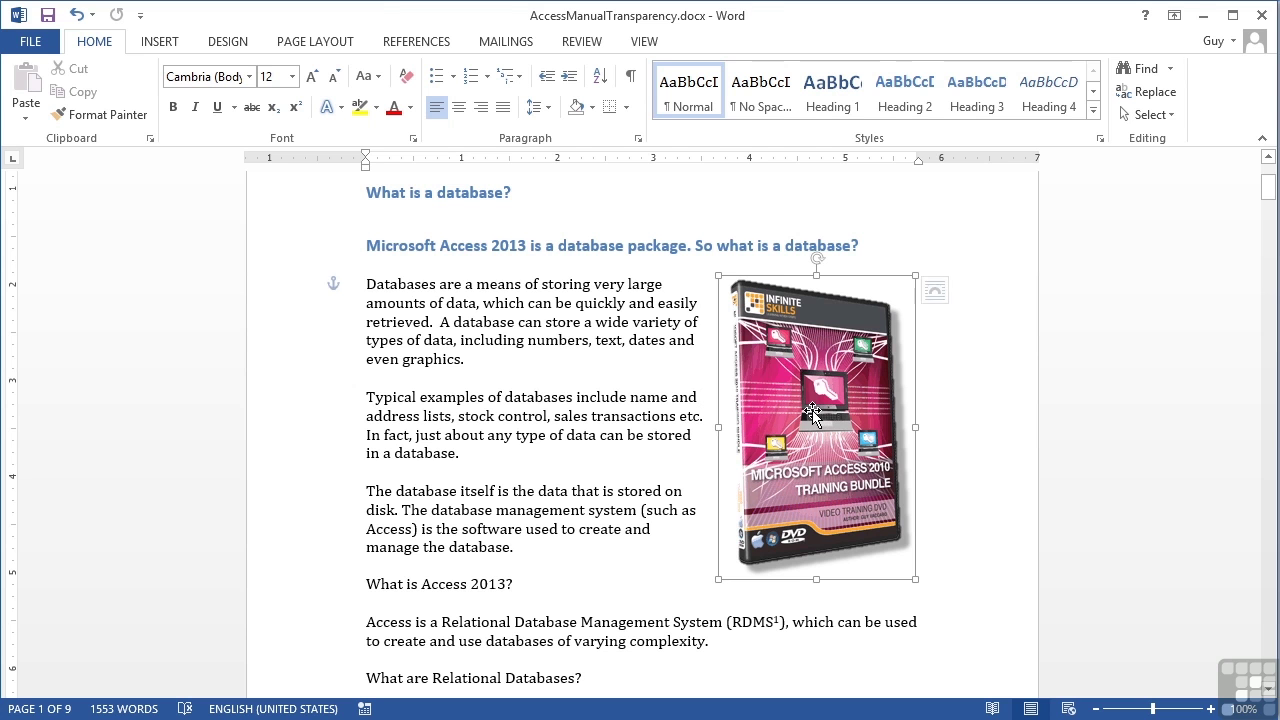
pyautogui.click(942, 290)
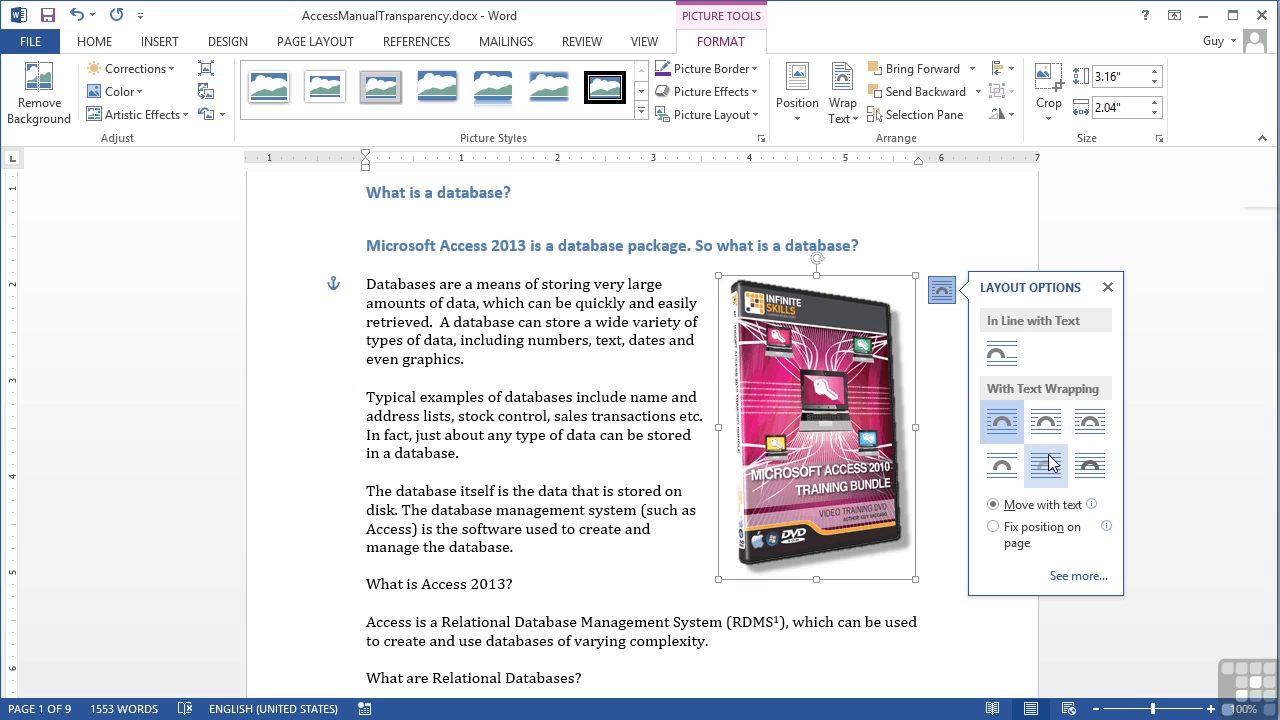
pyautogui.click(1090, 464)
pyautogui.moveTo(793, 440); pyautogui.dragTo(560, 442)
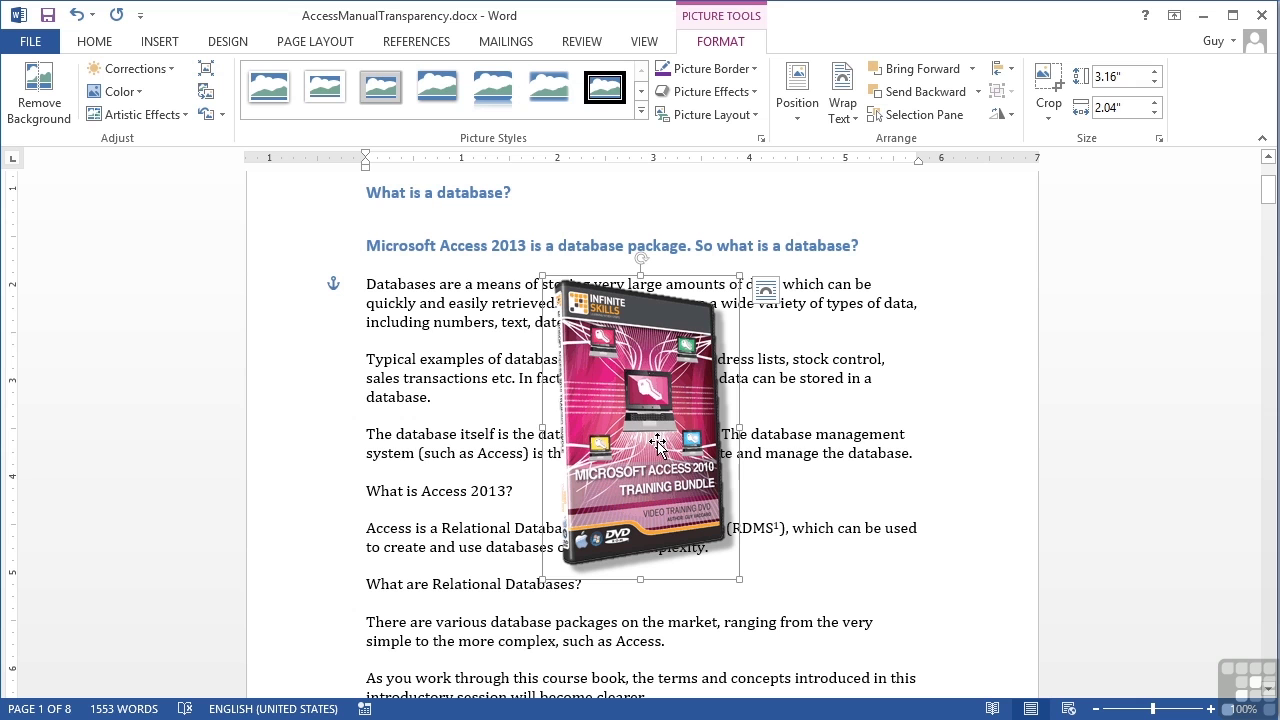
pyautogui.click(78, 16)
pyautogui.click(78, 16)
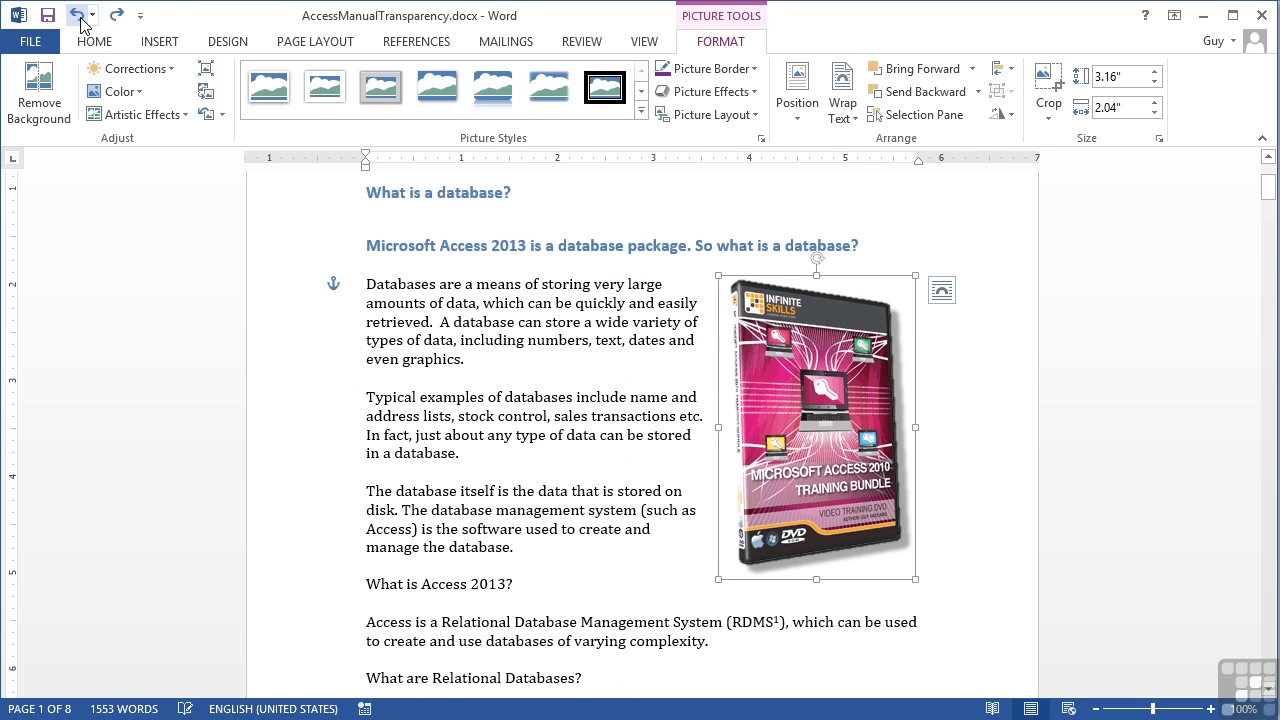